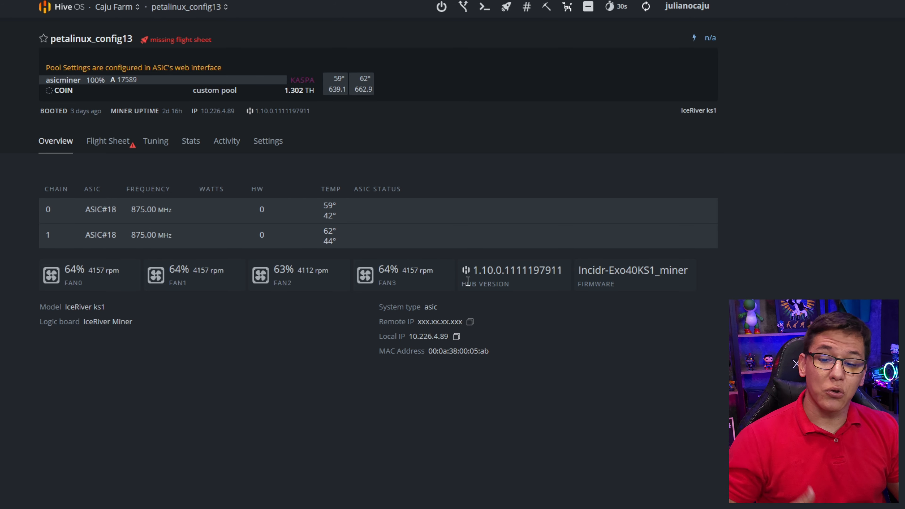
# - Browse the IceRiver ks1 worker's Overview, Tuning, Stats and Settings tabs, examining the worker name field
pyautogui.moveTo(471, 275); pyautogui.dragTo(550, 274)
pyautogui.click(157, 145)
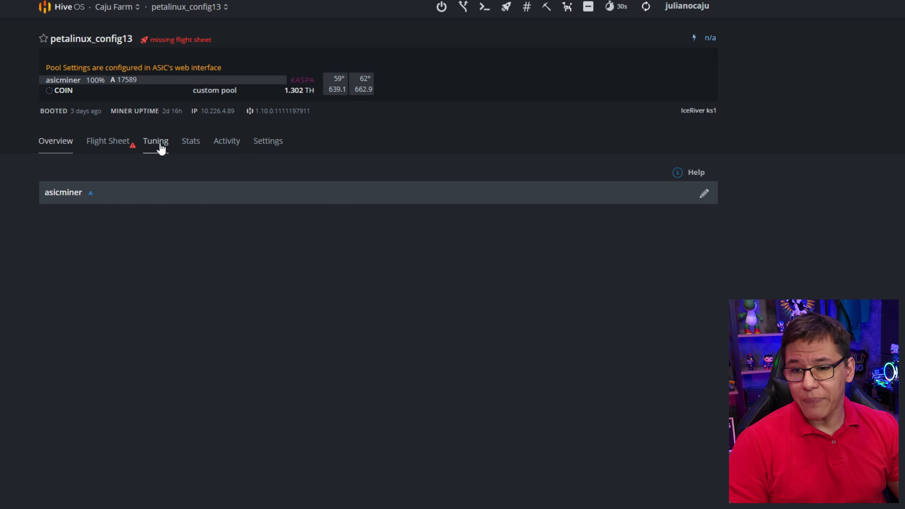
pyautogui.click(196, 146)
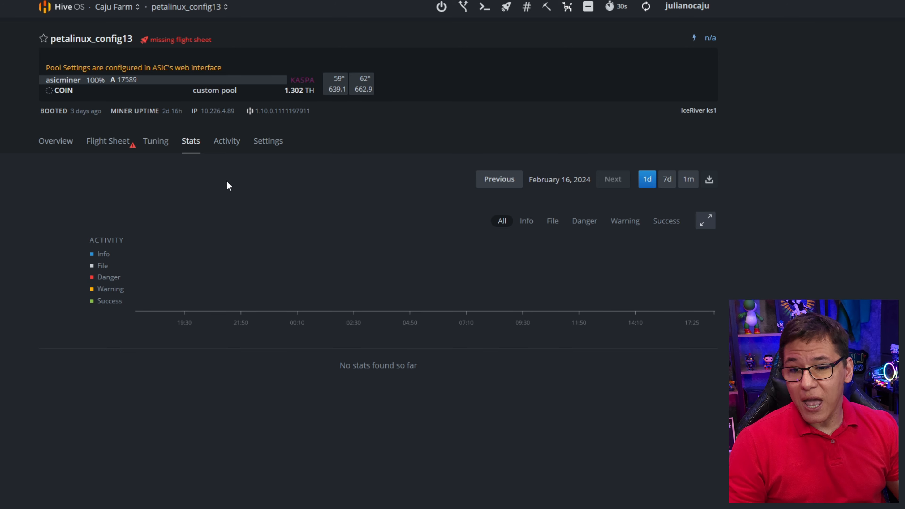
pyautogui.click(266, 142)
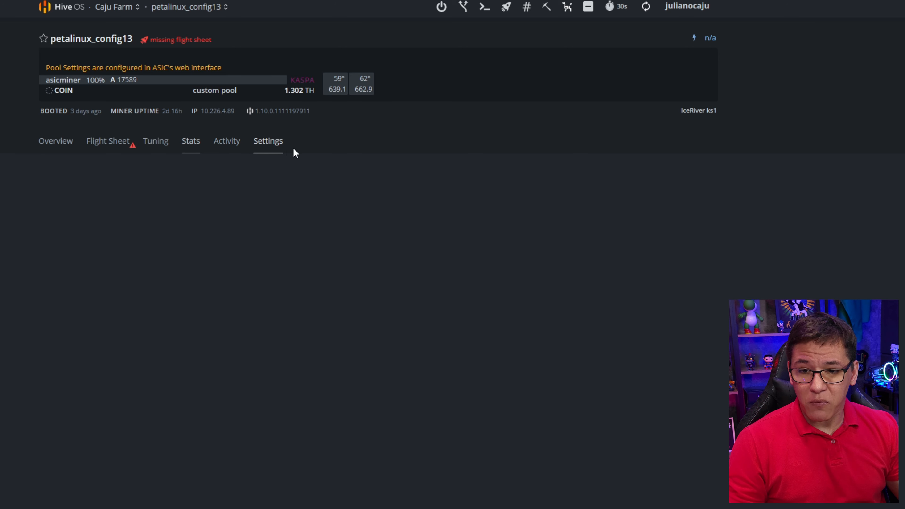
pyautogui.click(351, 259)
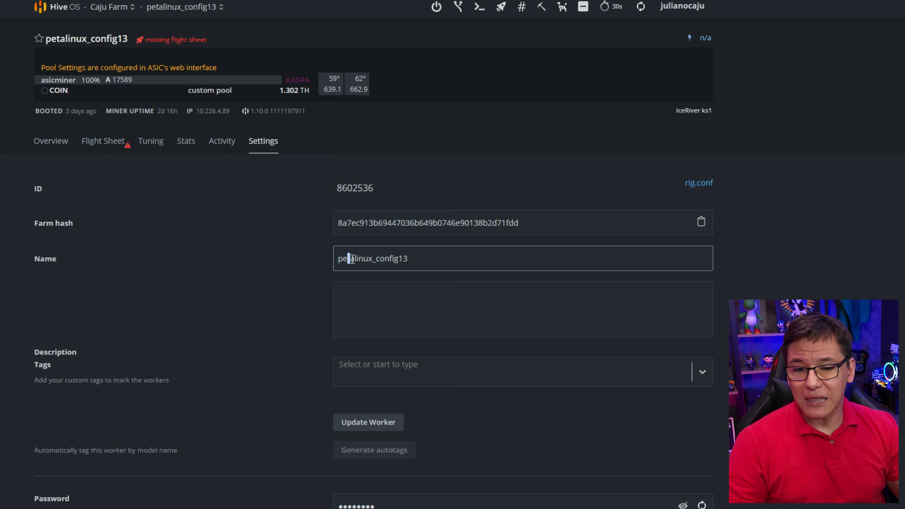
pyautogui.click(425, 255)
pyautogui.moveTo(425, 259); pyautogui.dragTo(280, 265)
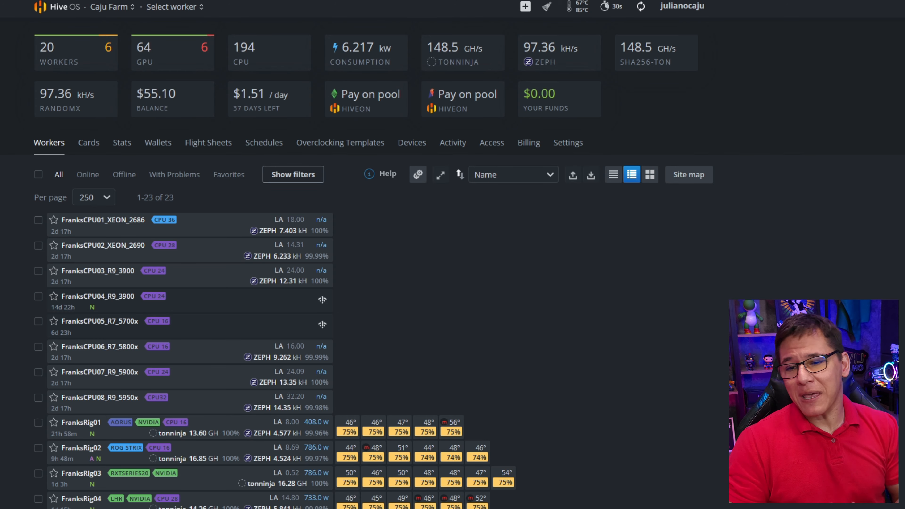
# - Start adding a new worker as an ASIC and choose Linux for the Hiveon ASIC Hub installation
pyautogui.scroll(-7, 185, 422)
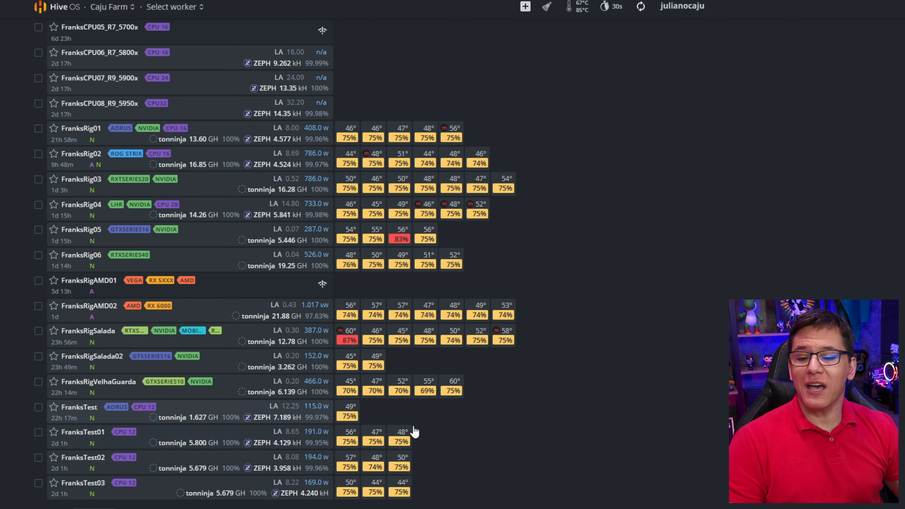
pyautogui.scroll(7, 433, 408)
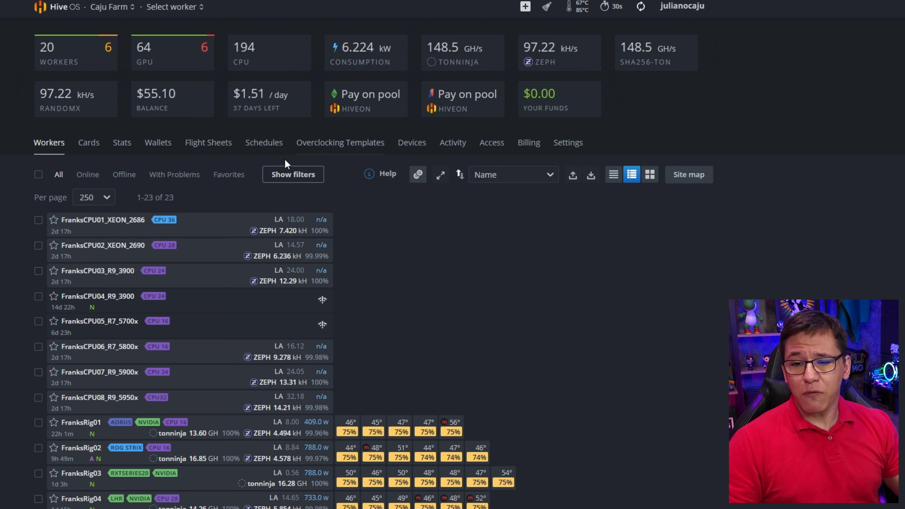
pyautogui.click(525, 11)
pyautogui.click(541, 34)
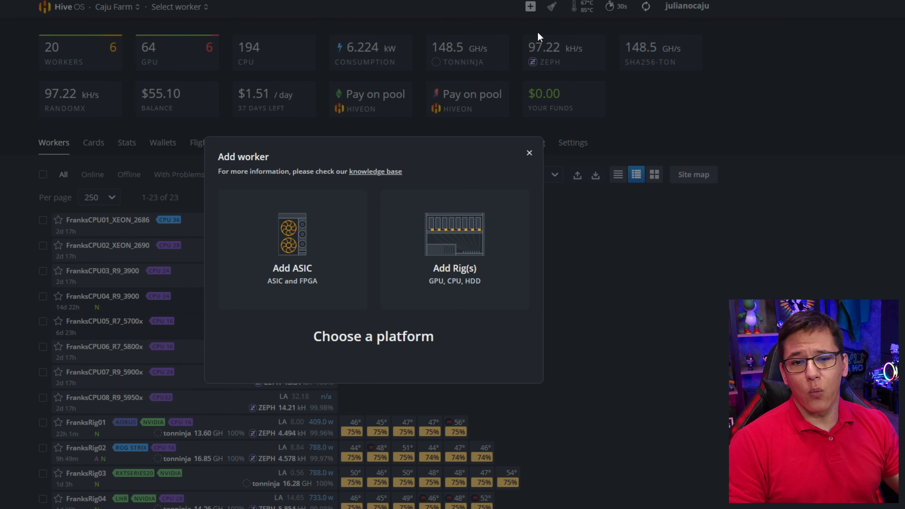
pyautogui.click(300, 242)
pyautogui.click(285, 243)
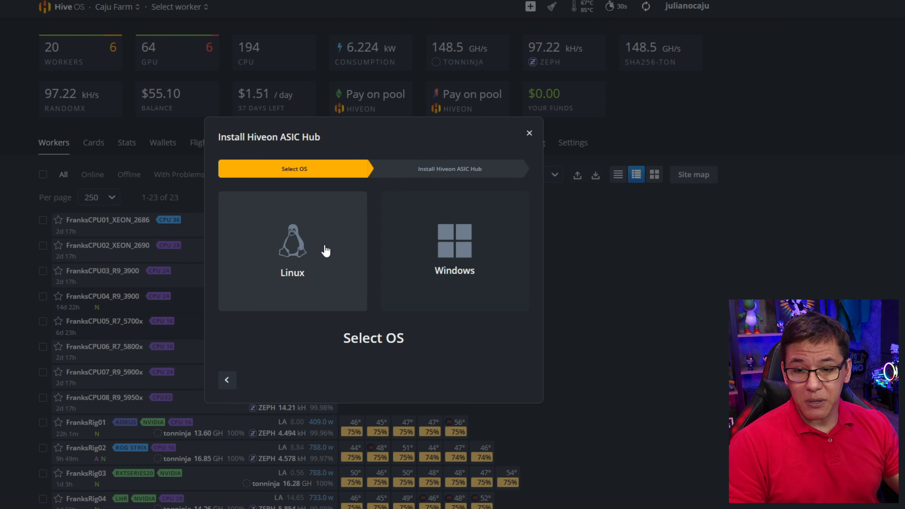
pyautogui.click(304, 257)
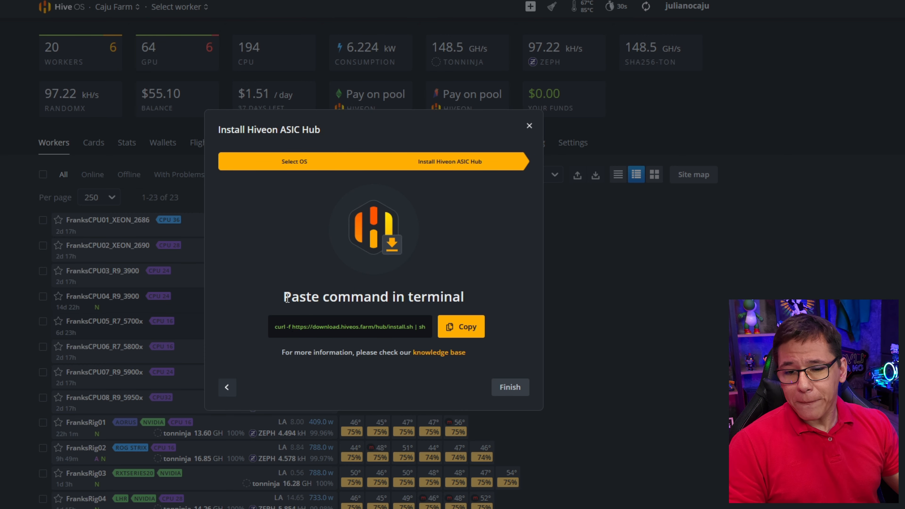
# - Copy the ASIC Hub install command and finish the wizard
pyautogui.moveTo(284, 297); pyautogui.dragTo(429, 293)
pyautogui.click(461, 291)
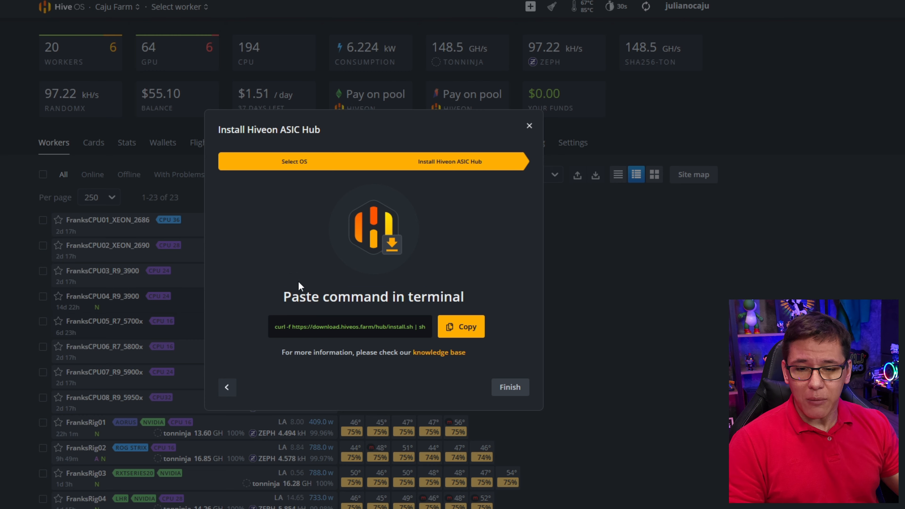
pyautogui.click(455, 334)
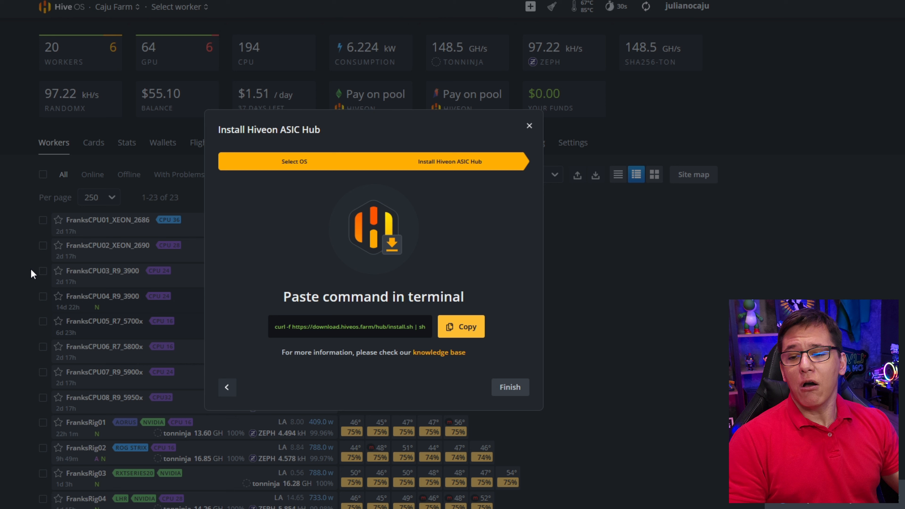
pyautogui.click(515, 390)
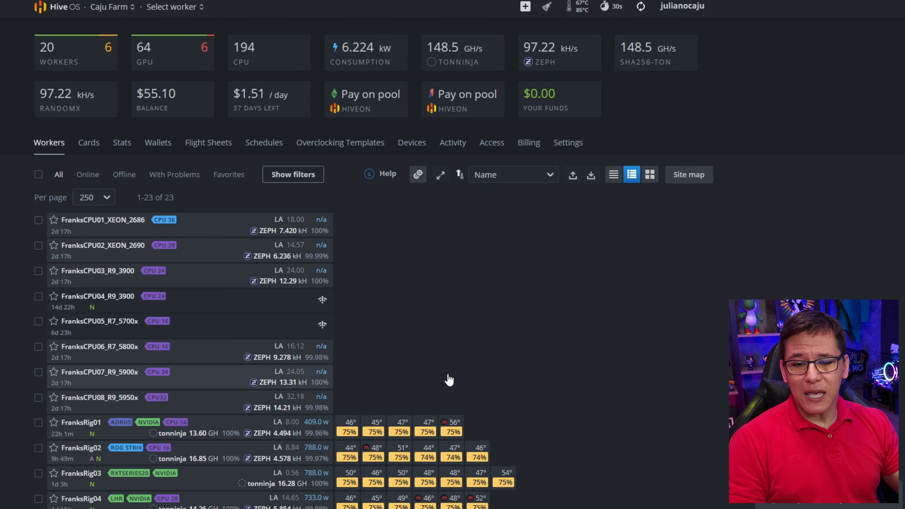
# - Open the FranksCPU01_XEON_2686 worker and stop its miner
pyautogui.click(132, 227)
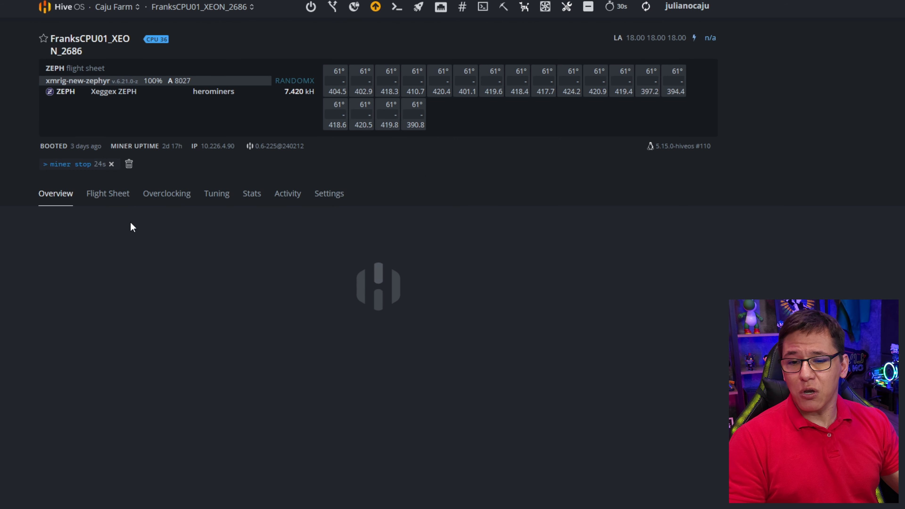
pyautogui.click(503, 8)
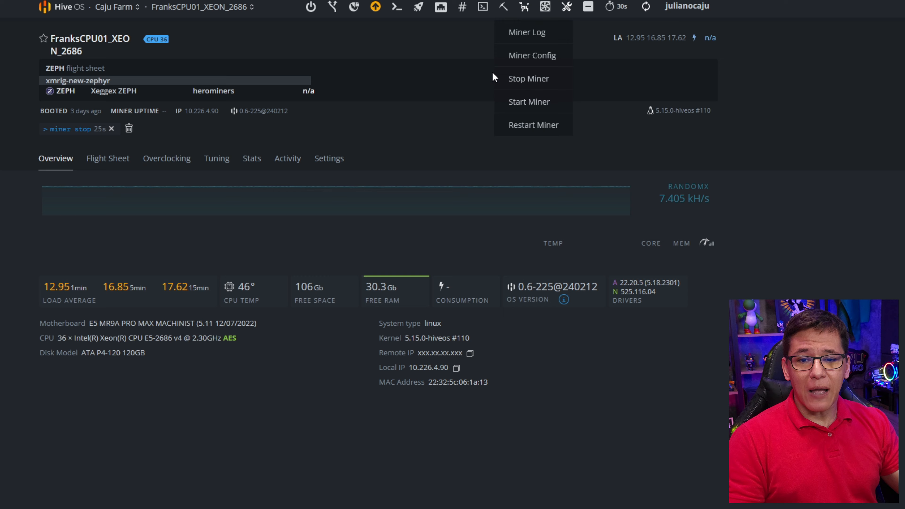
pyautogui.click(538, 79)
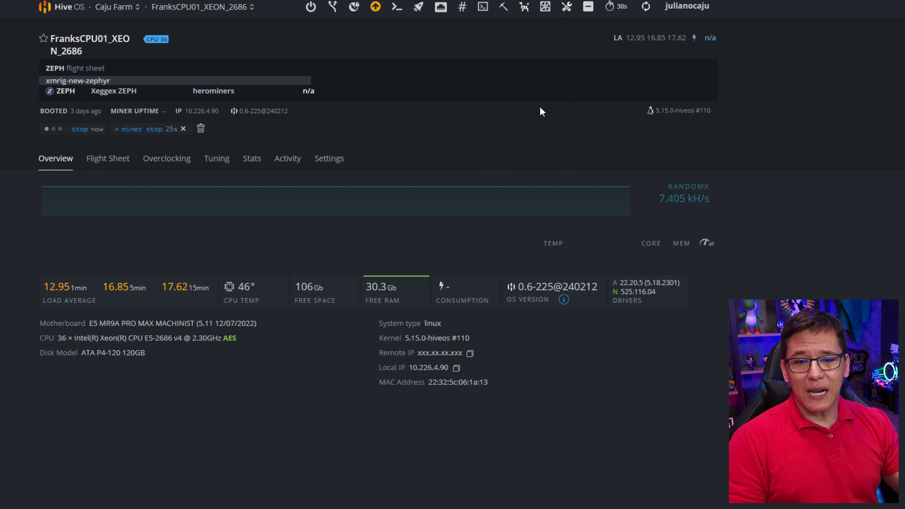
# - Connect to the rig via web shell and log in as user with the rig password
pyautogui.click(207, 113)
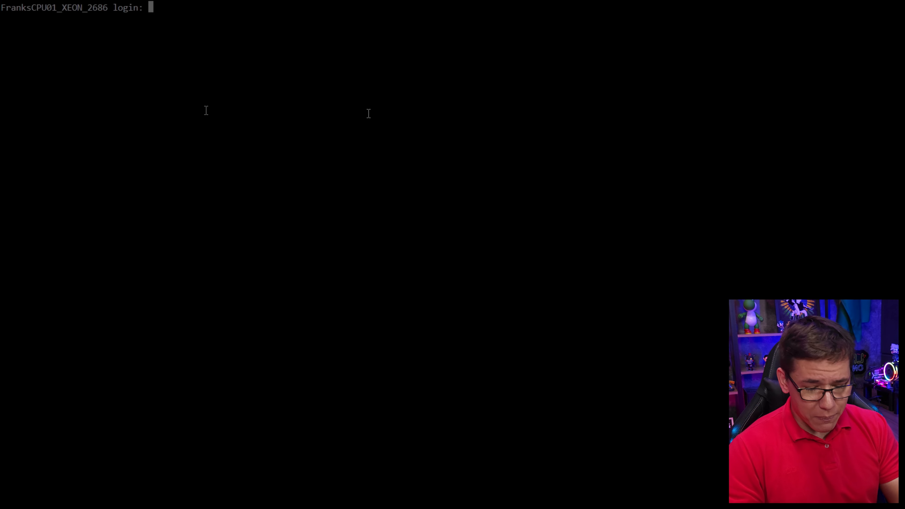
pyautogui.write('user')
pyautogui.press('Return')
pyautogui.press('Return')
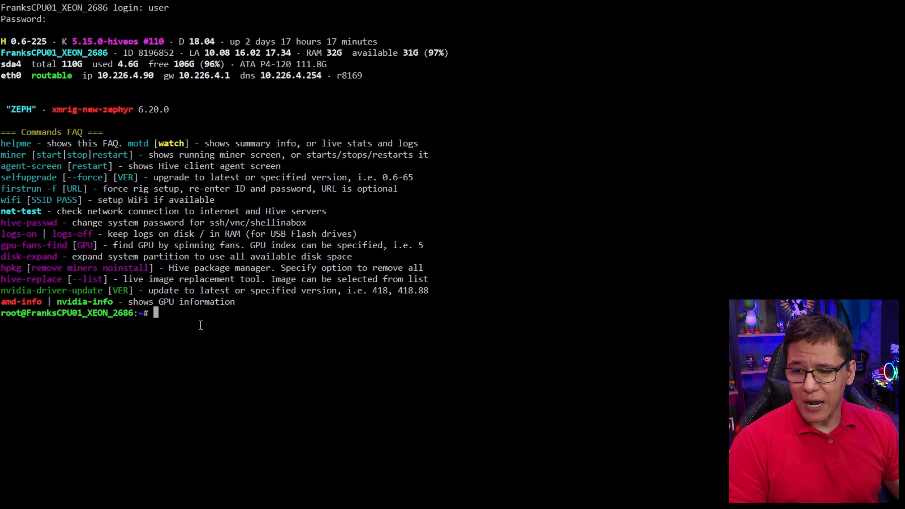
# - Paste the copied ASIC Hub install command into the shell and run it
pyautogui.rightClick(230, 330)
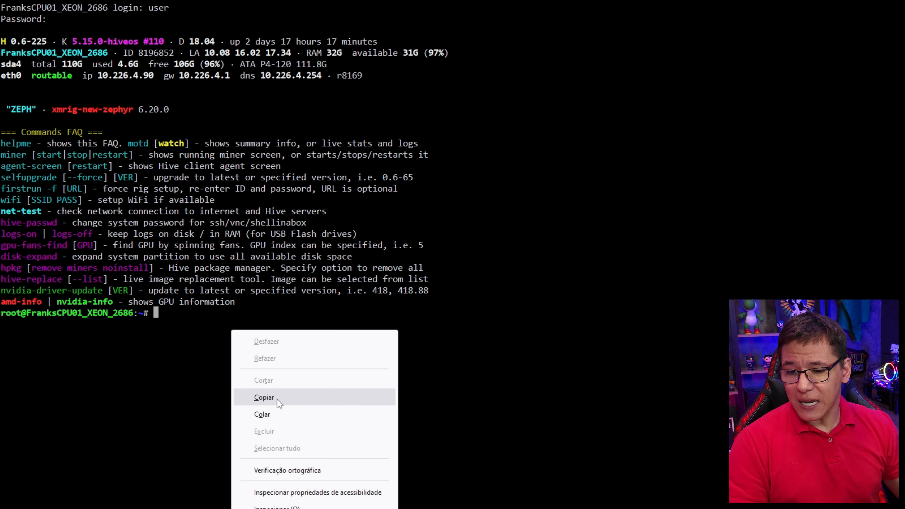
pyautogui.click(266, 413)
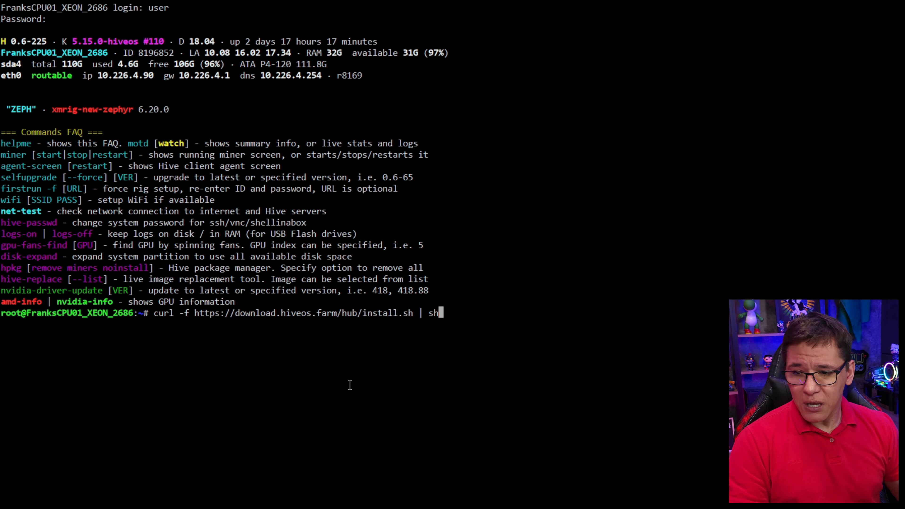
pyautogui.press('Return')
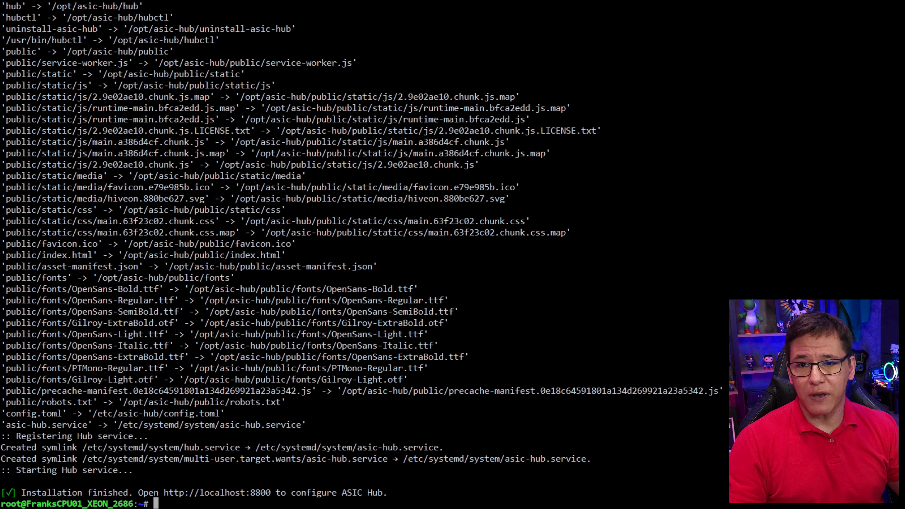
# - Open the ASIC Hub web interface at the rig's IP on port 8800
pyautogui.hotkey('ctrl', 'l')
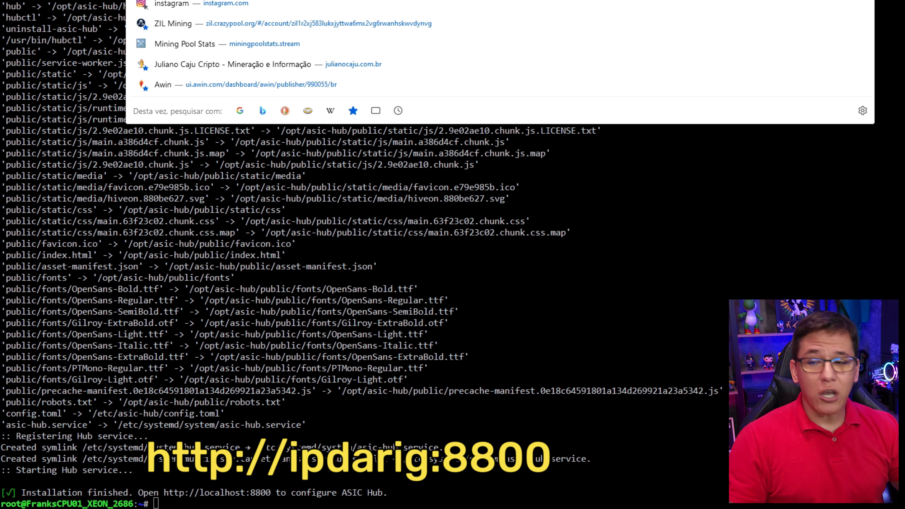
pyautogui.write('19')
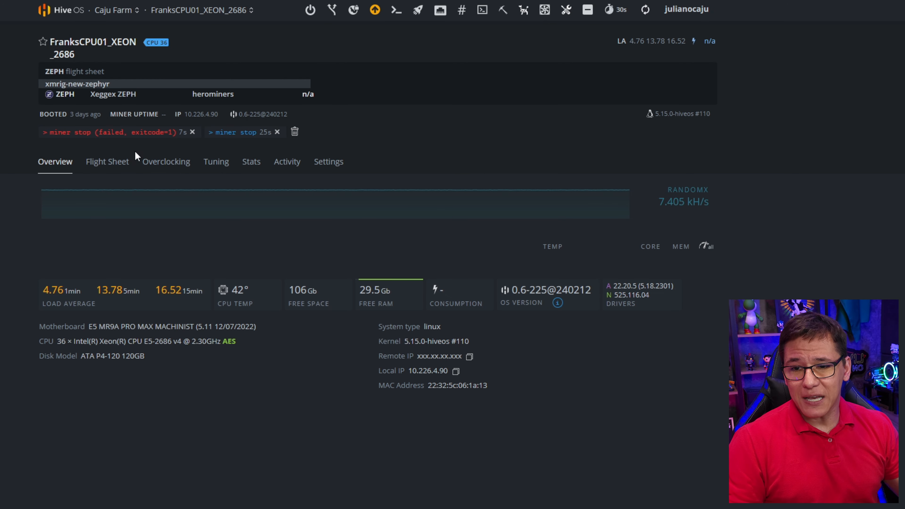
# - Copy the farm hash from the worker's Settings tab
pyautogui.click(343, 161)
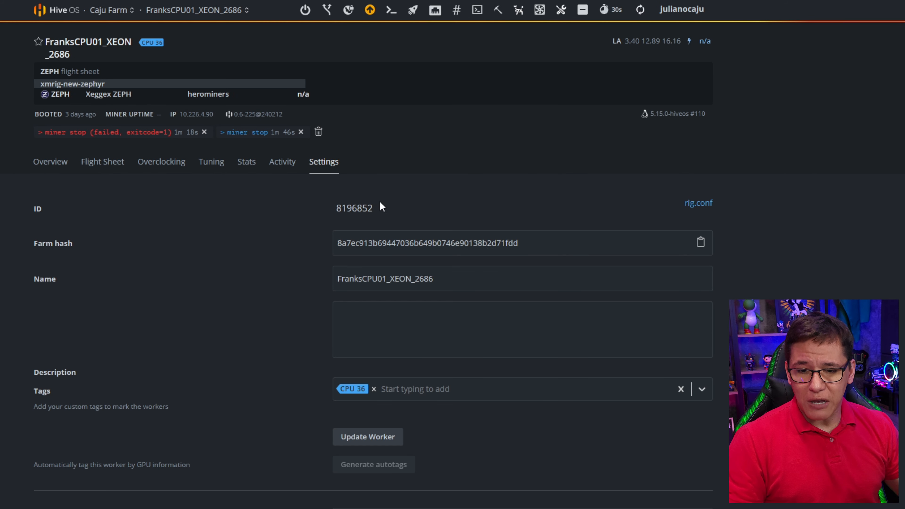
pyautogui.moveTo(546, 249); pyautogui.dragTo(335, 243)
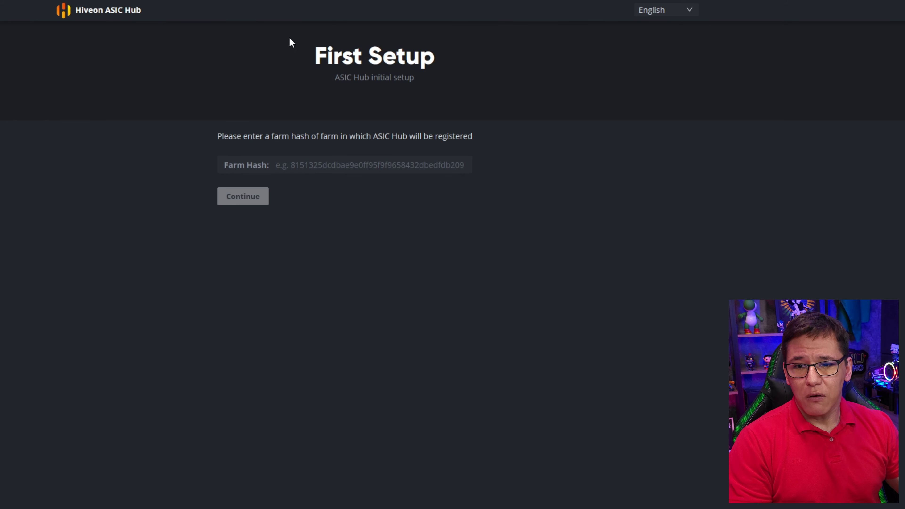
# - Paste the farm hash into the ASIC Hub first setup, continue, and go to devices
pyautogui.click(278, 165)
pyautogui.hotkey('ctrl', 'v')
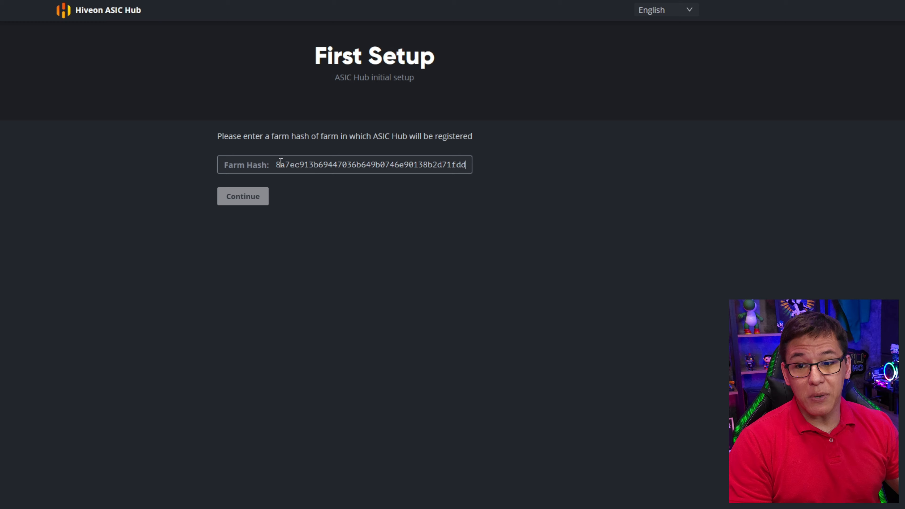
pyautogui.click(249, 200)
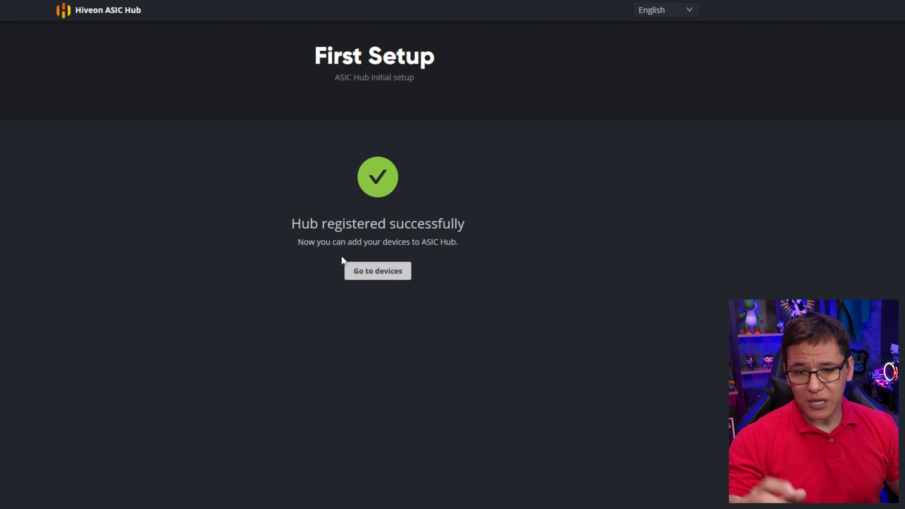
pyautogui.click(368, 275)
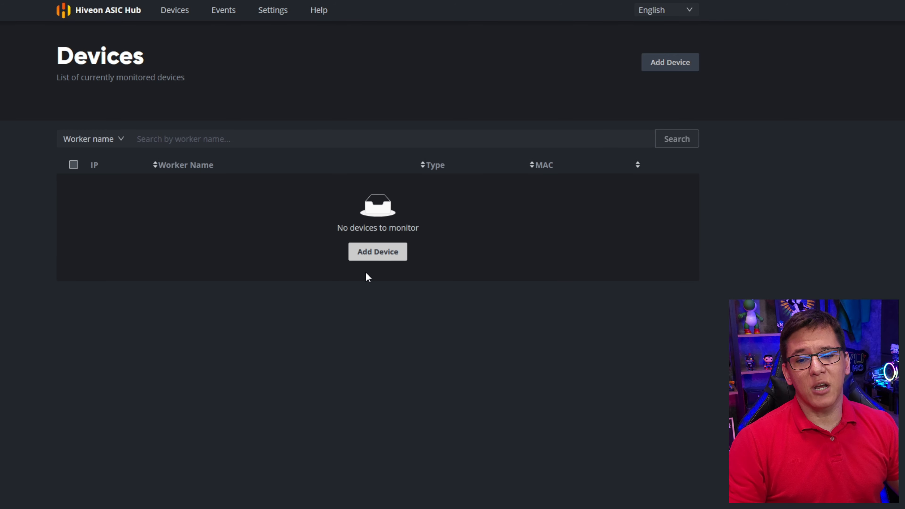
# - Add the ASIC at 10.226.4.89 as a new device, keep default credentials, and proceed to farm selection
pyautogui.click(373, 256)
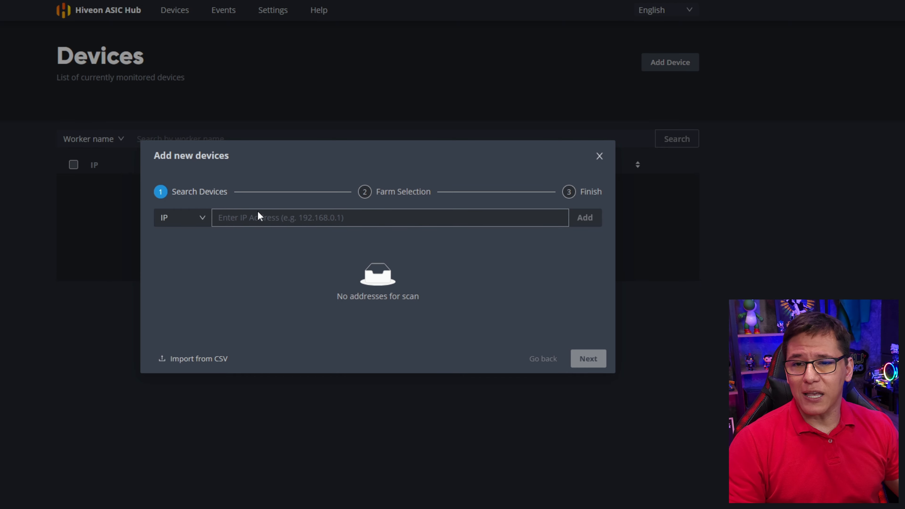
pyautogui.click(581, 219)
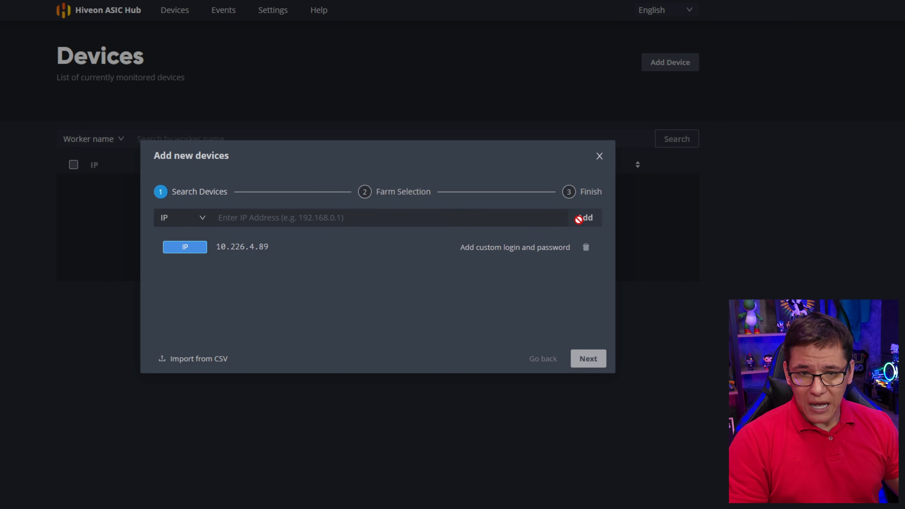
pyautogui.click(527, 252)
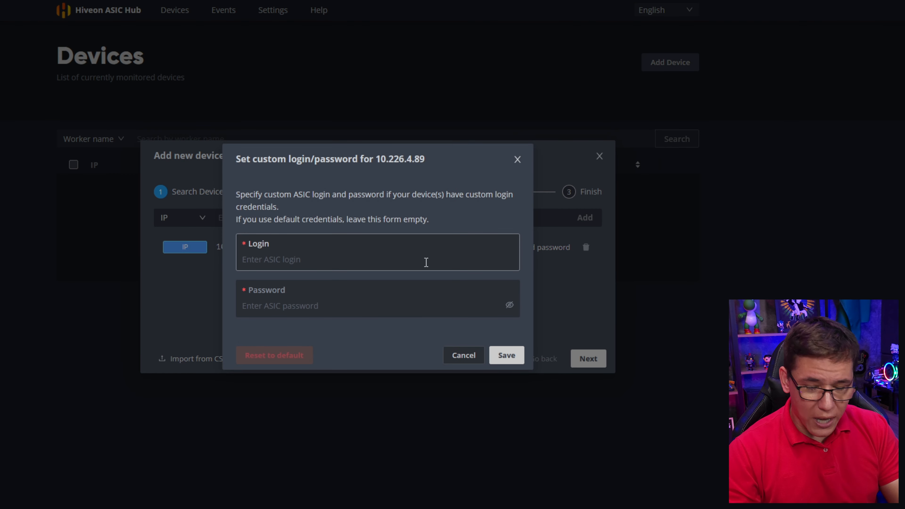
pyautogui.click(506, 355)
pyautogui.click(587, 358)
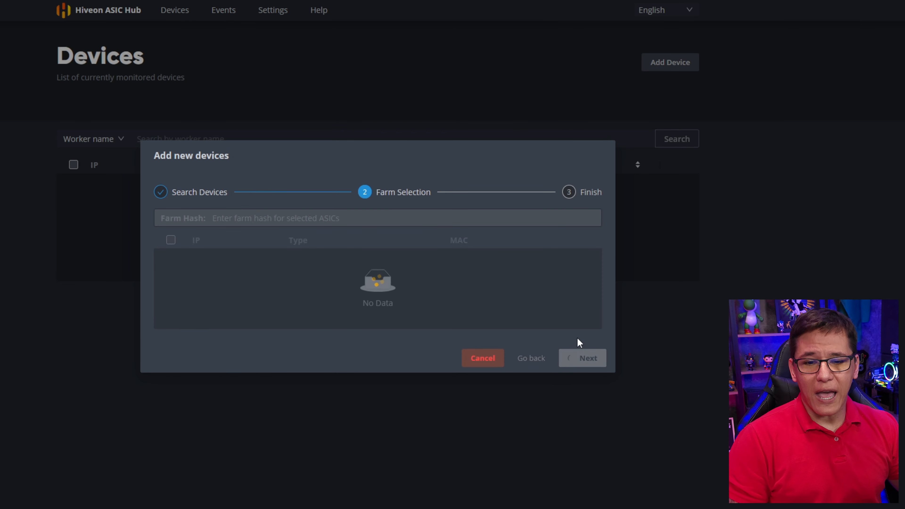